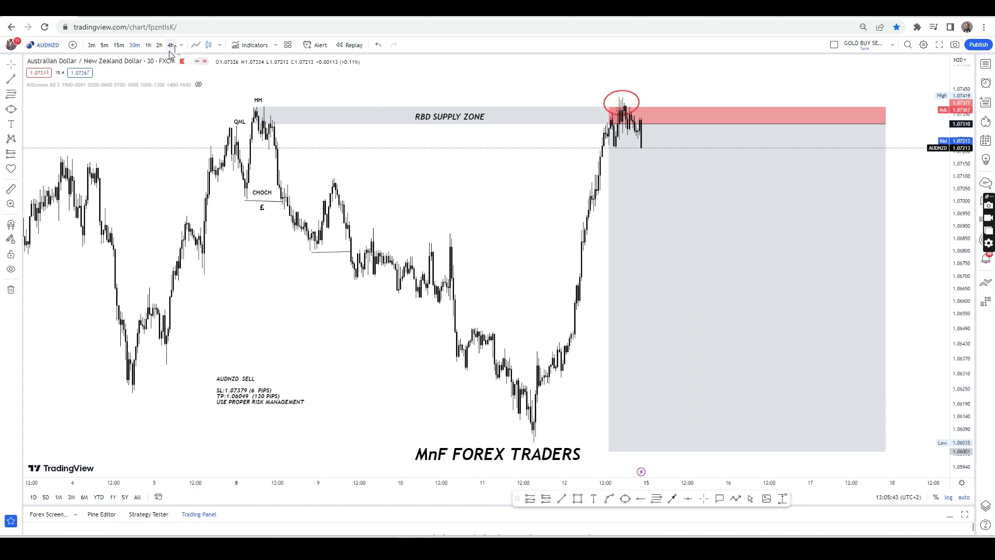
# Step: Switch the AUDNZD chart to the 4-hour timeframe and examine the long-term price swings leading into the sell setup
pyautogui.click(170, 46)
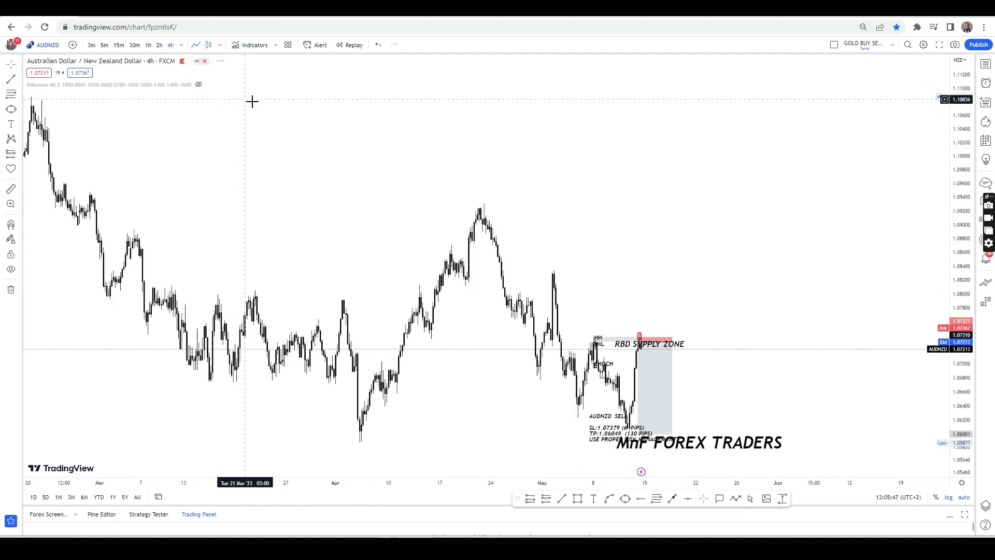
pyautogui.scroll(-5, 334, 182)
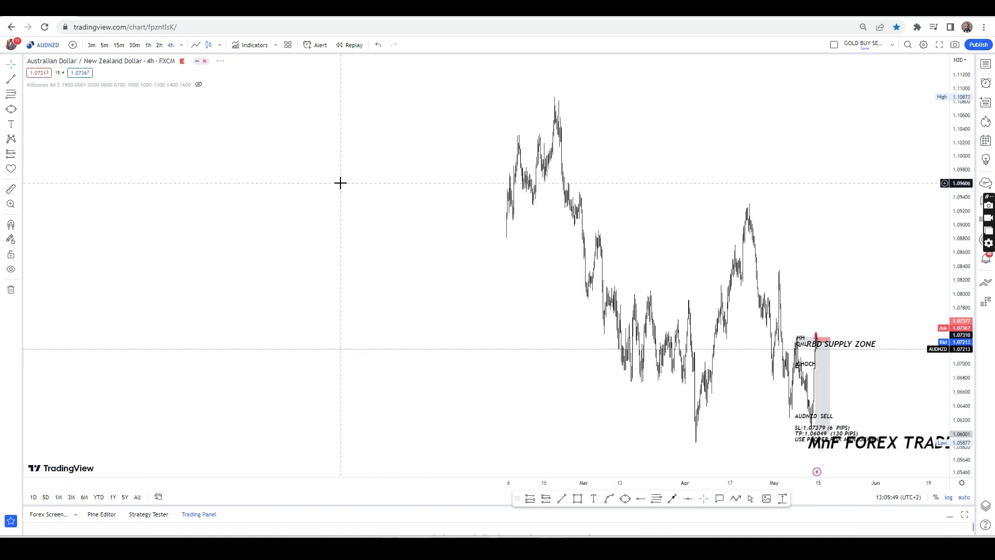
pyautogui.scroll(-5, 340, 182)
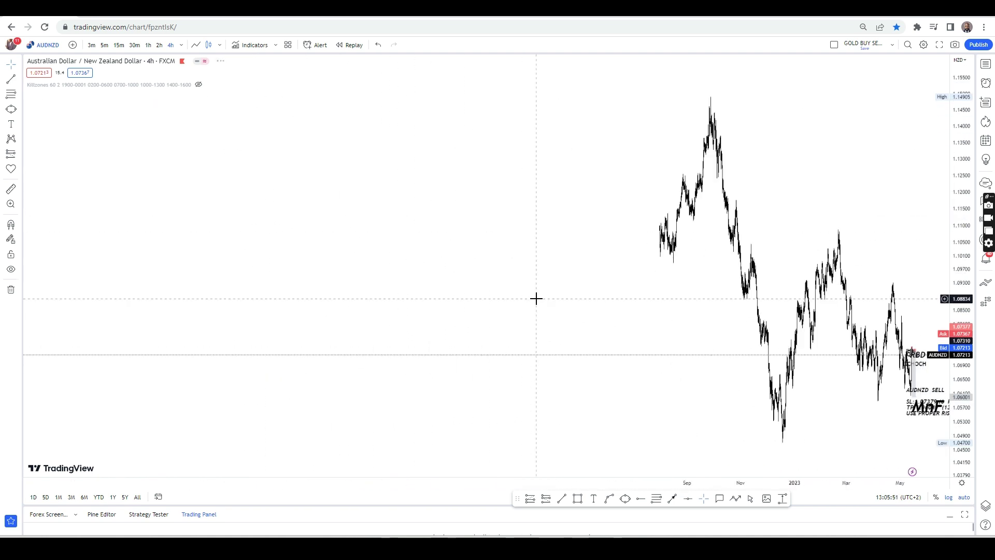
pyautogui.scroll(5, 537, 298)
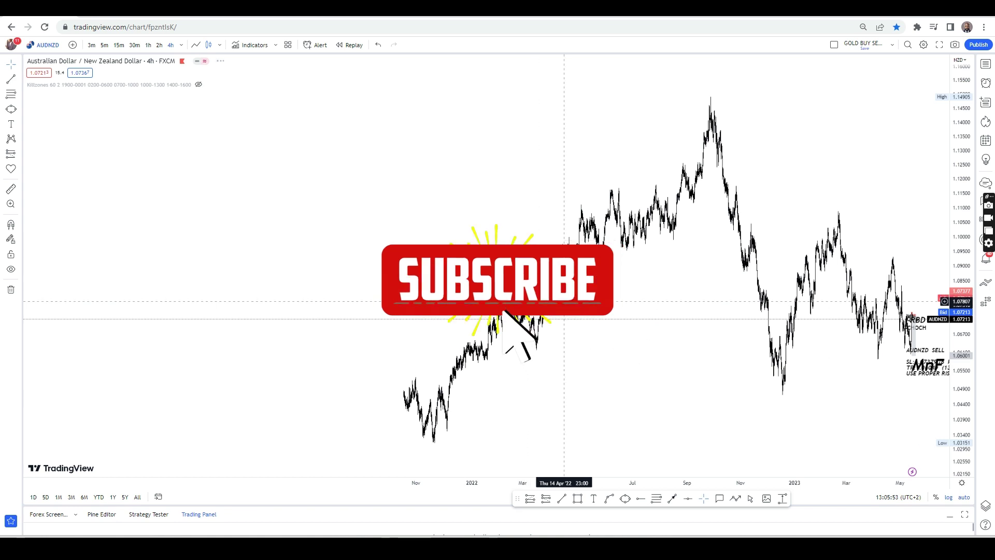
pyautogui.moveTo(688, 207); pyautogui.dragTo(571, 218)
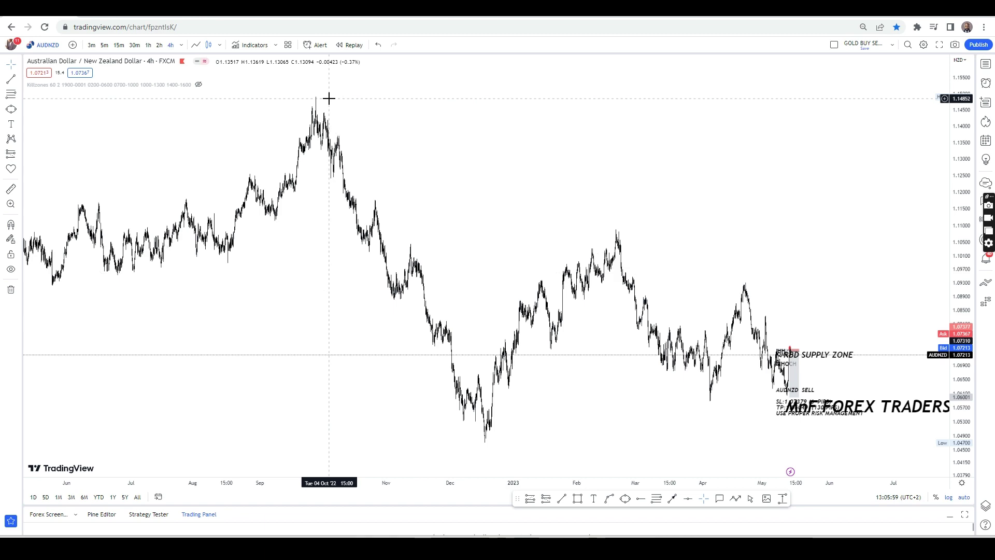
pyautogui.scroll(7, 329, 99)
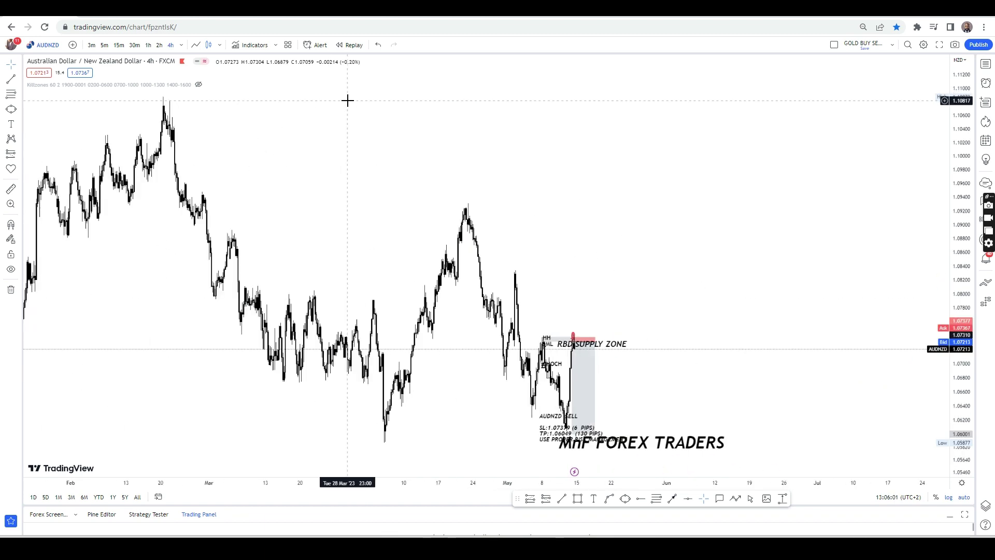
pyautogui.scroll(4, 357, 105)
pyautogui.moveTo(354, 117); pyautogui.dragTo(808, 285)
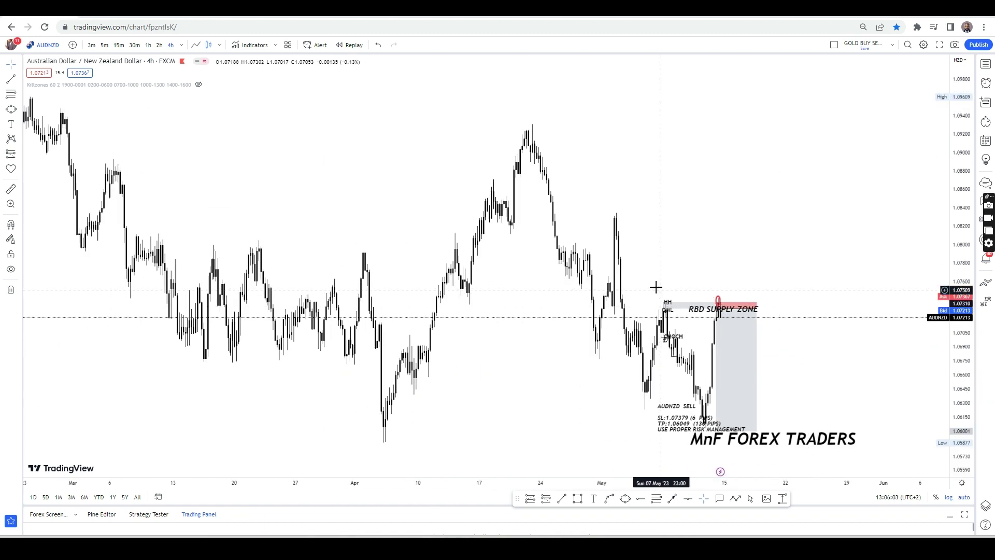
# Step: Examine the 4-hour candles around the RBD supply zone and the short position up close
pyautogui.scroll(3, 659, 284)
pyautogui.scroll(3, 662, 280)
pyautogui.moveTo(492, 192); pyautogui.dragTo(718, 240)
pyautogui.scroll(7, 651, 228)
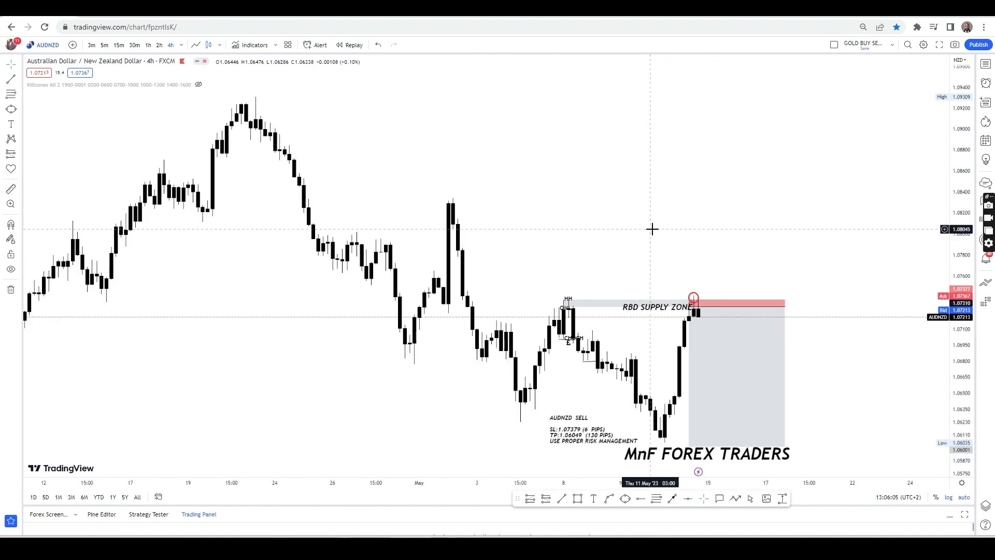
pyautogui.scroll(2, 578, 244)
pyautogui.scroll(2, 295, 240)
pyautogui.hscroll(-5, 335, 196)
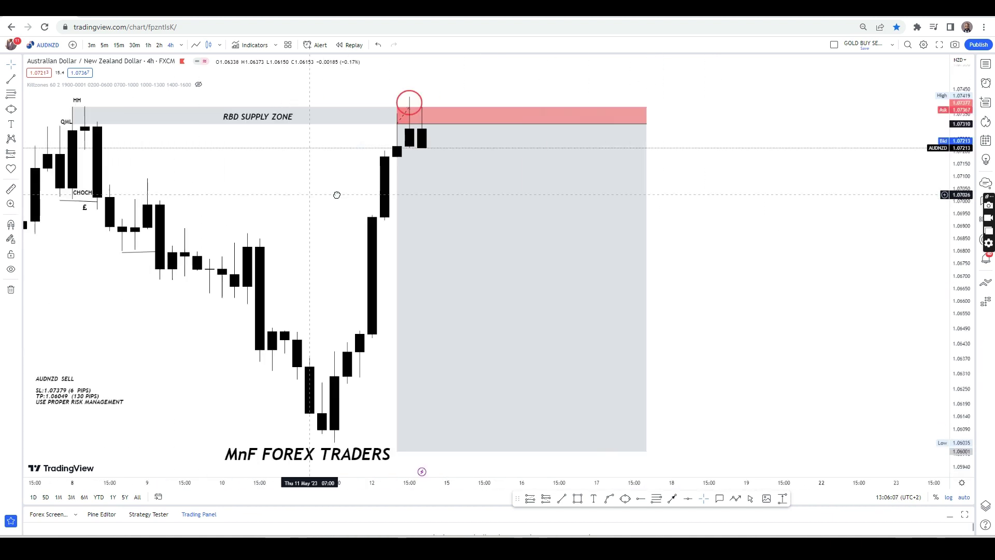
pyautogui.scroll(-3, 444, 191)
pyautogui.scroll(4, 536, 142)
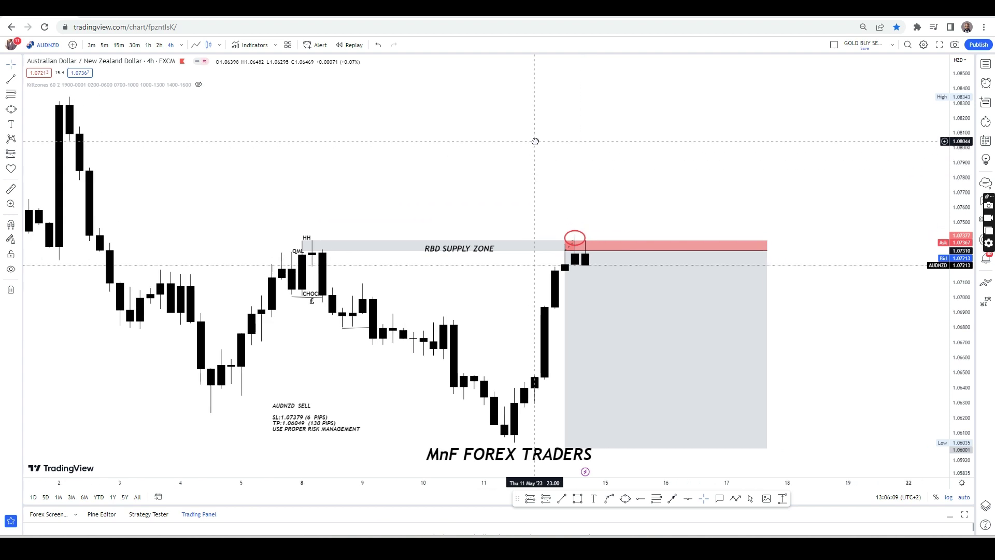
pyautogui.moveTo(497, 149); pyautogui.dragTo(562, 166)
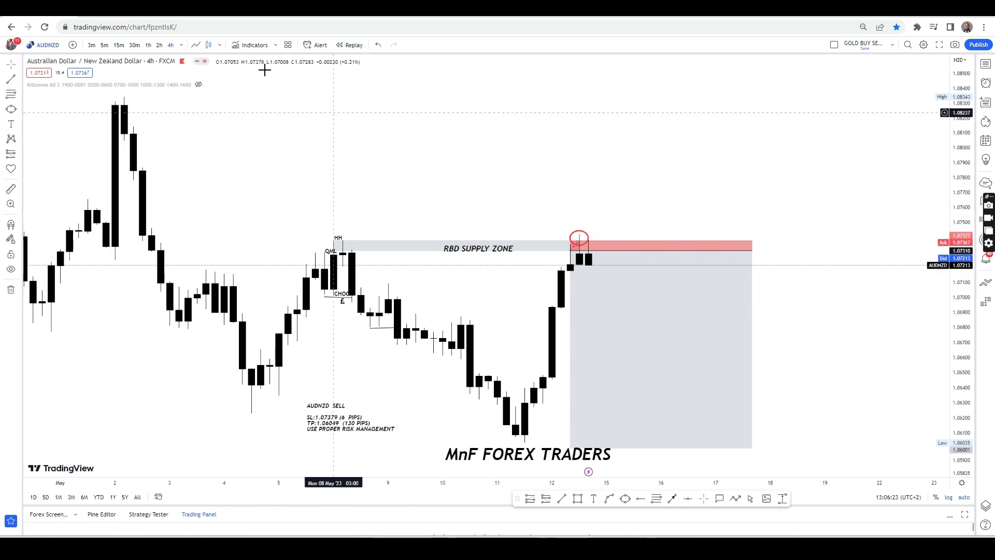
# Step: Switch the AUDNZD chart to the 2-hour timeframe and inspect the price reaction at the RBD supply zone
pyautogui.click(159, 45)
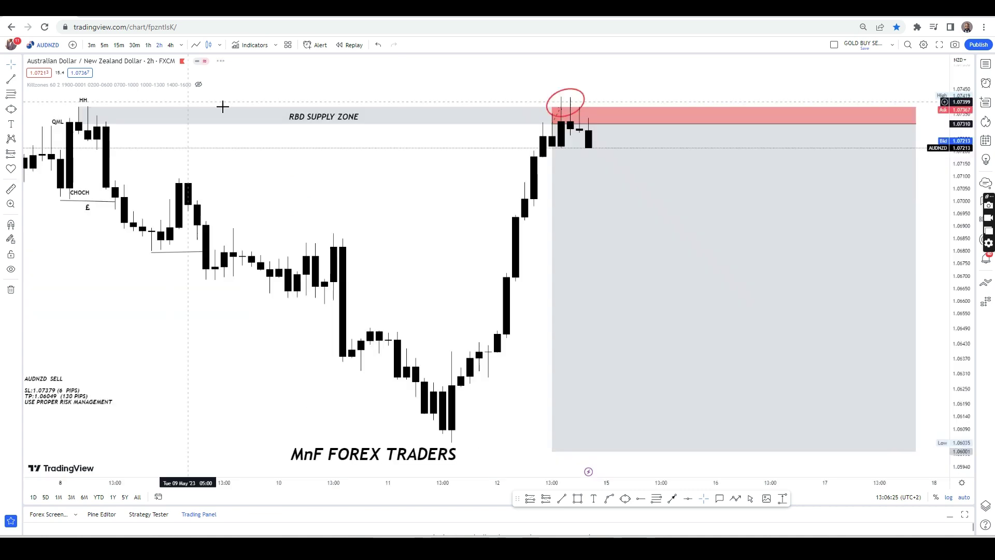
pyautogui.scroll(-3, 638, 134)
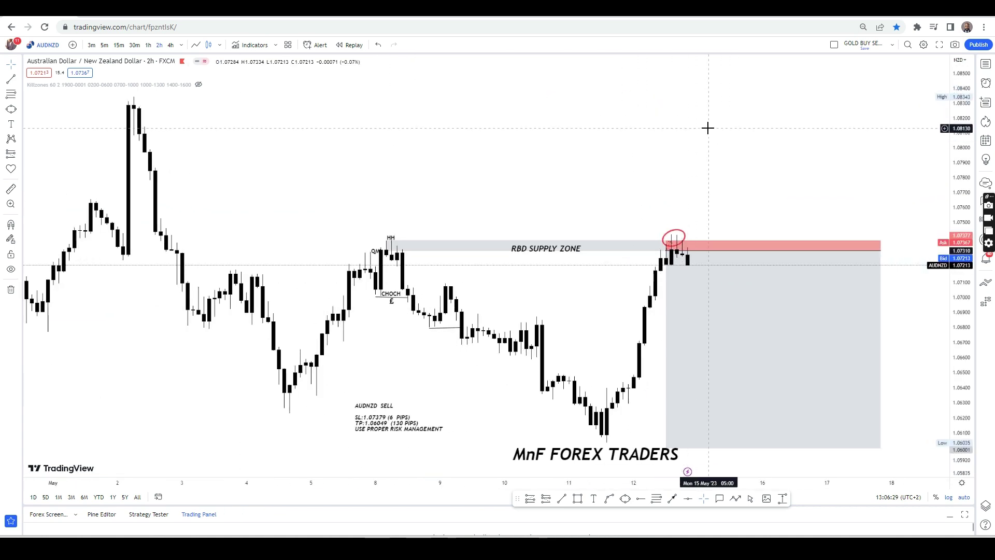
pyautogui.moveTo(708, 128); pyautogui.dragTo(696, 125)
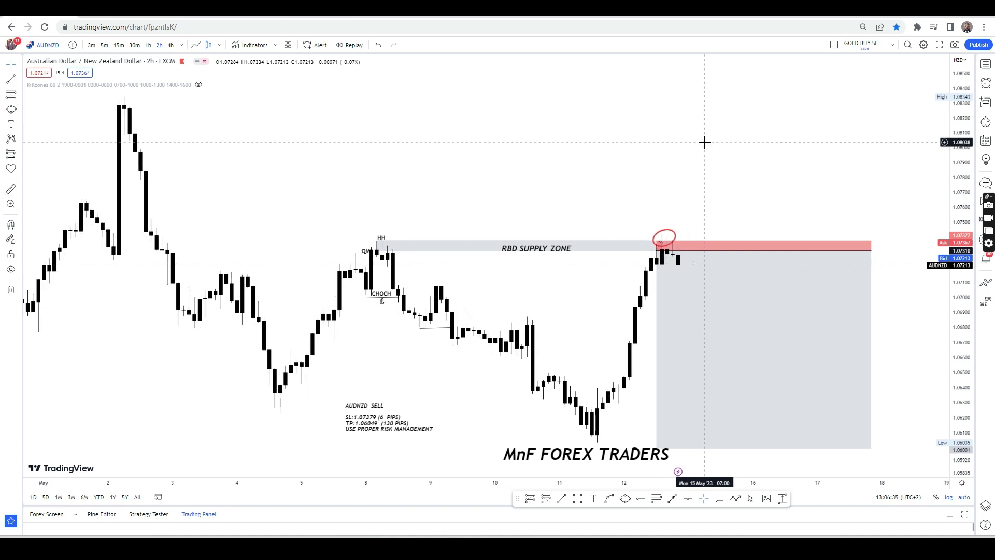
pyautogui.scroll(1, 705, 143)
pyautogui.scroll(2, 482, 211)
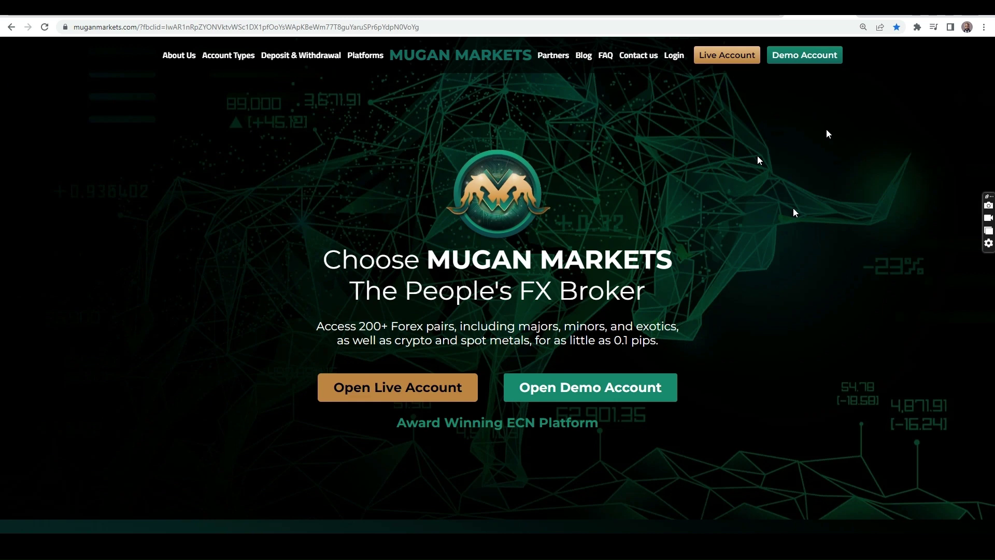
# Step: Look through the Mugan Markets broker homepage, including the section on what makes it the best choice
pyautogui.scroll(-10, 772, 215)
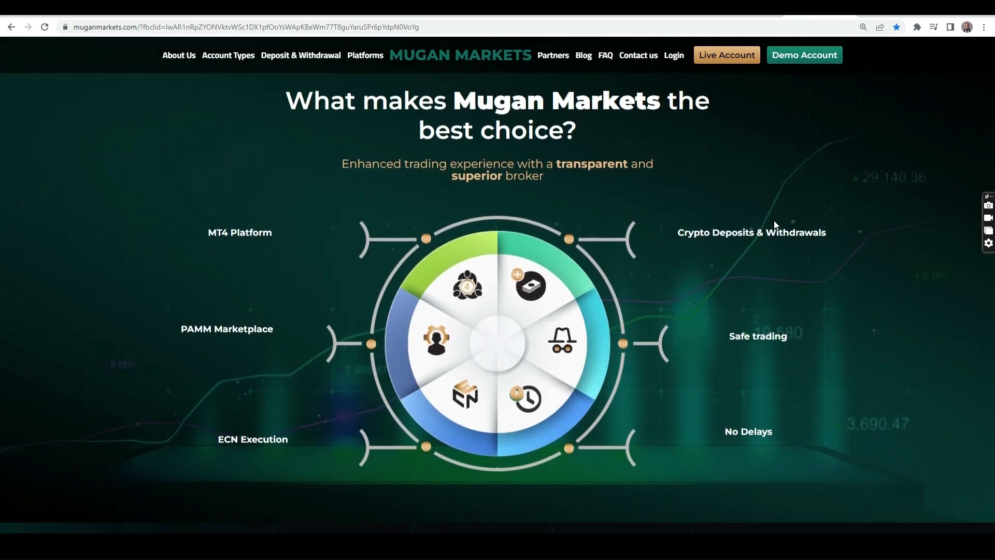
pyautogui.scroll(-8, 773, 220)
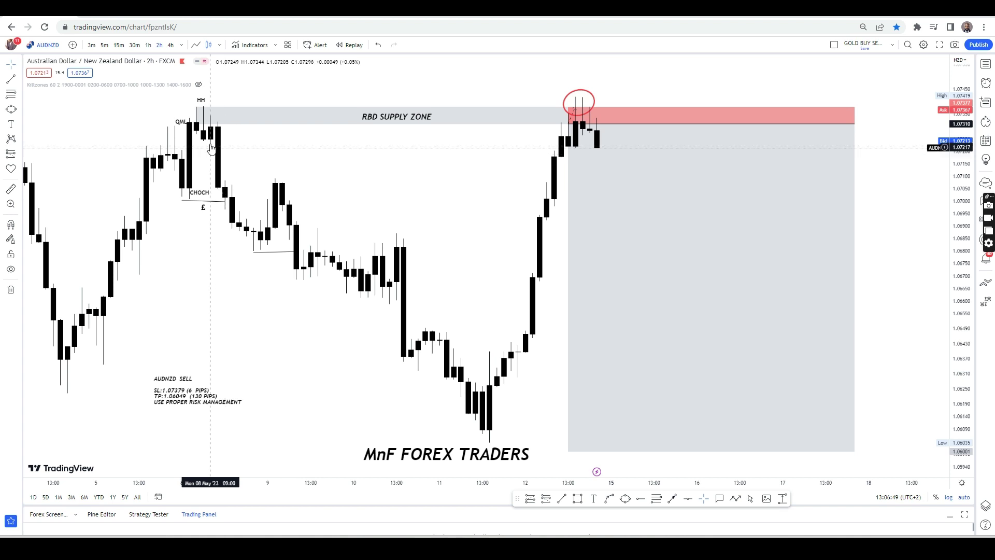
# Step: Switch the AUDNZD chart to the 15-minute timeframe and examine the QML, HH and CHOCH structure on 8 May
pyautogui.moveTo(257, 148); pyautogui.dragTo(266, 148)
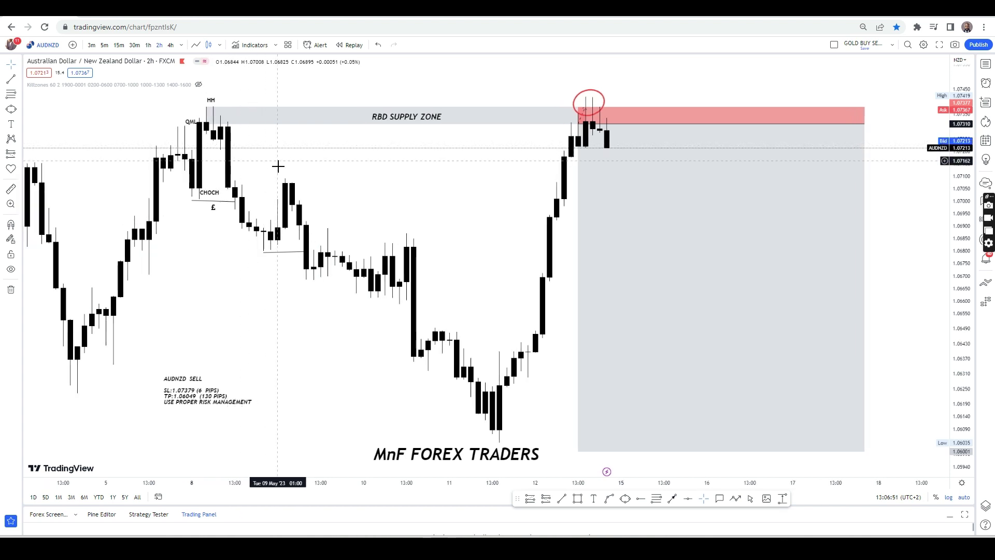
pyautogui.scroll(-2, 278, 166)
pyautogui.click(119, 44)
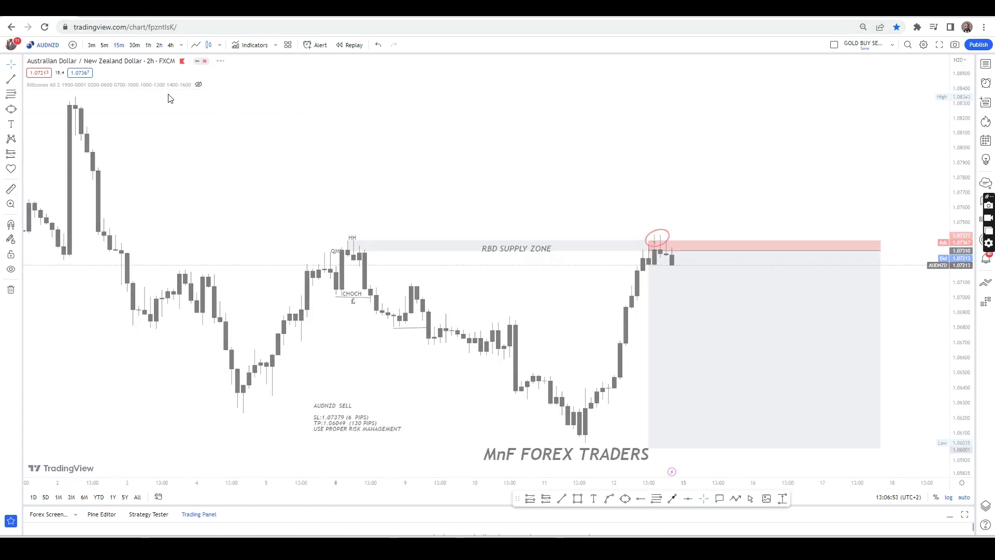
pyautogui.scroll(-3, 482, 186)
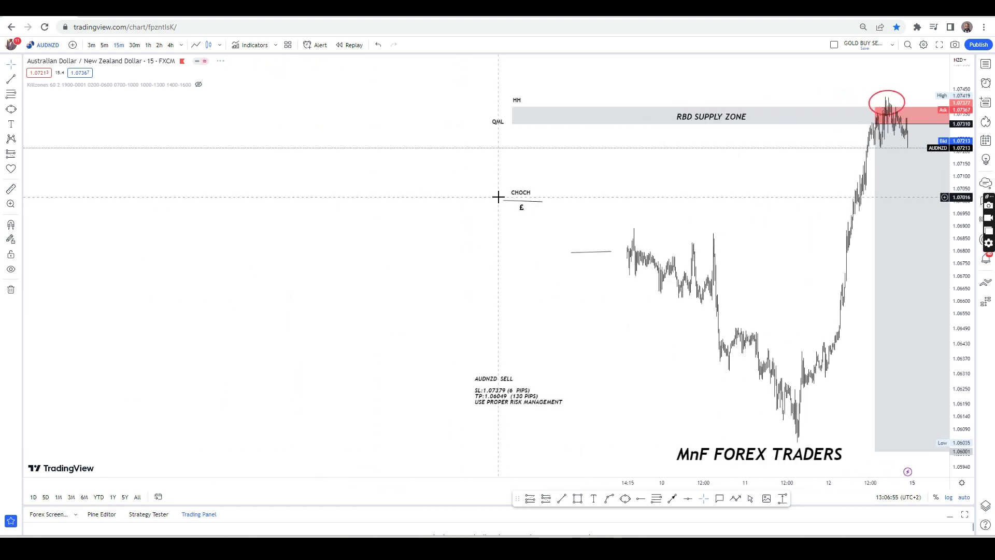
pyautogui.scroll(5, 497, 197)
pyautogui.moveTo(258, 171); pyautogui.dragTo(642, 192)
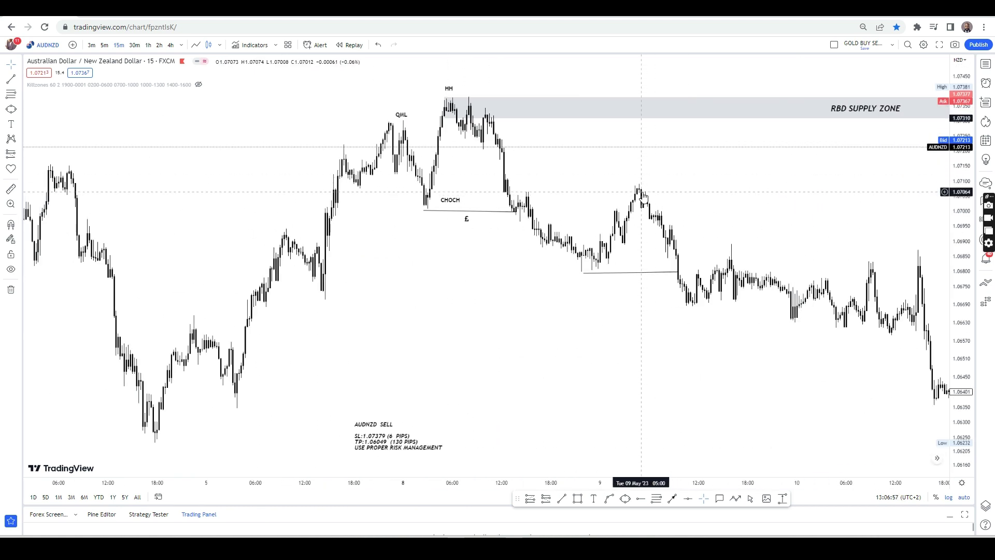
pyautogui.scroll(2, 642, 195)
pyautogui.moveTo(433, 181); pyautogui.dragTo(567, 176)
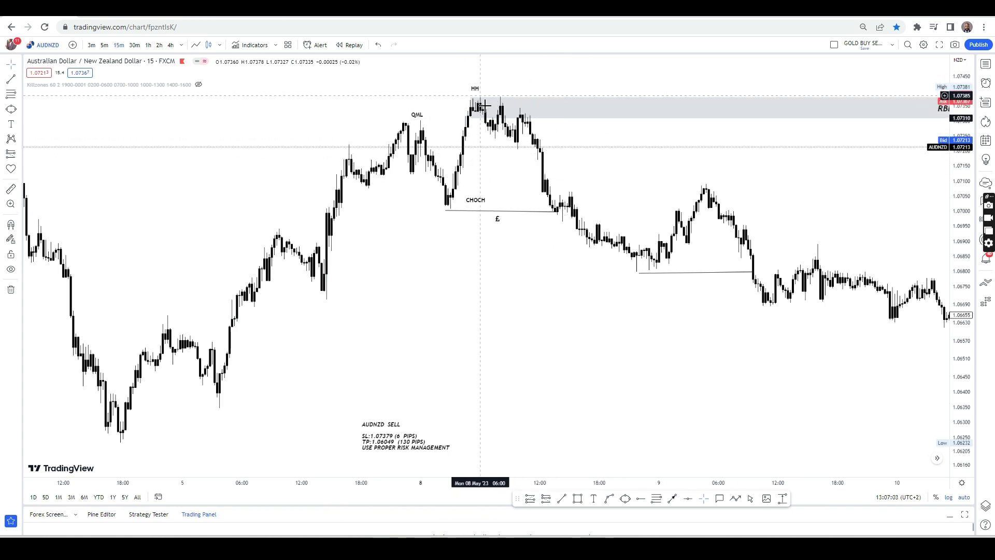
# Step: Follow the 15-minute price action from the CHOCH break to the circled return into the RBD supply zone
pyautogui.moveTo(693, 180); pyautogui.dragTo(524, 169)
pyautogui.scroll(-3, 793, 211)
pyautogui.moveTo(793, 211); pyautogui.dragTo(577, 204)
pyautogui.scroll(-5, 582, 204)
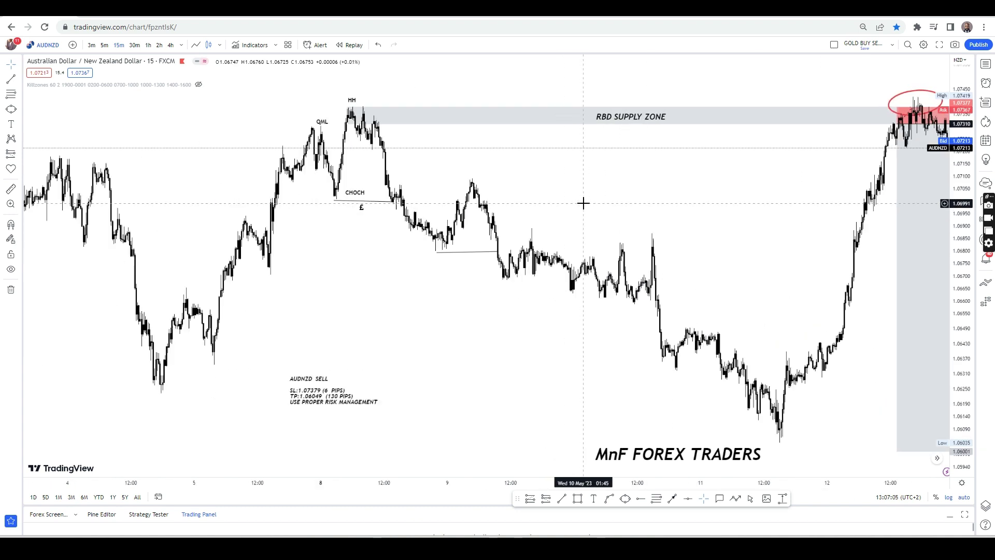
pyautogui.moveTo(810, 202); pyautogui.dragTo(525, 136)
pyautogui.scroll(2, 541, 134)
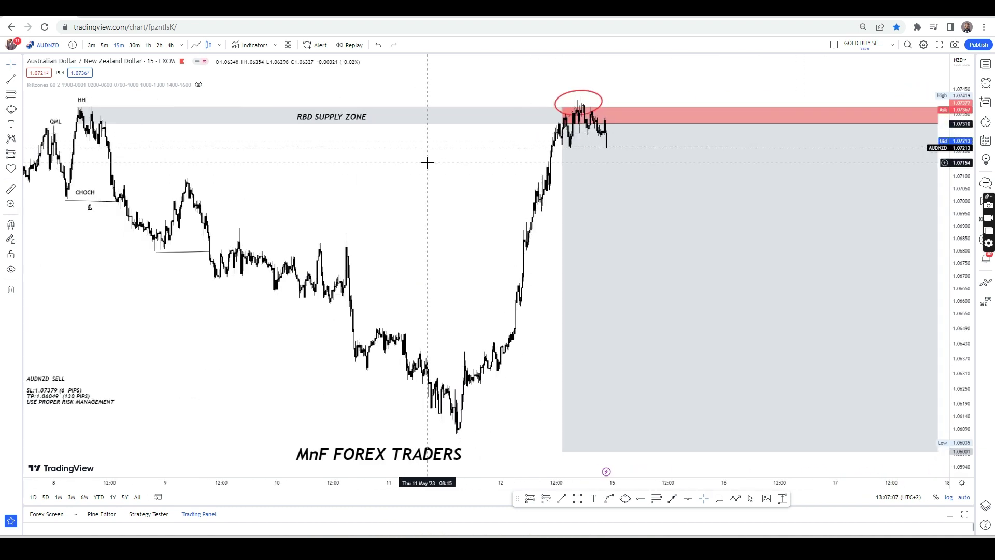
pyautogui.moveTo(418, 212); pyautogui.dragTo(555, 198)
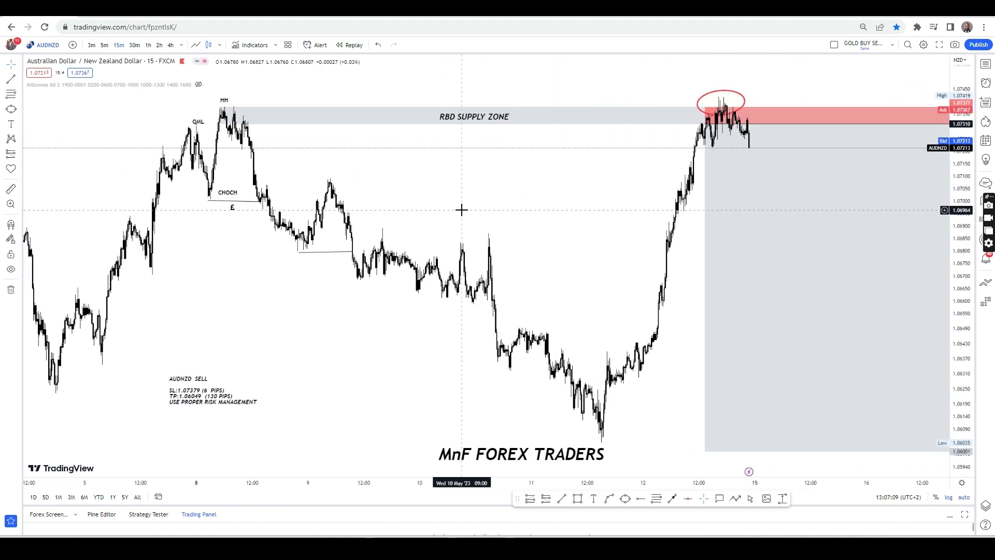
# Step: Display the Killzones indicator and shift the short position's start forward to the 12 May spike, with entry at about 1.07305
pyautogui.scroll(1, 456, 206)
pyautogui.click(700, 286)
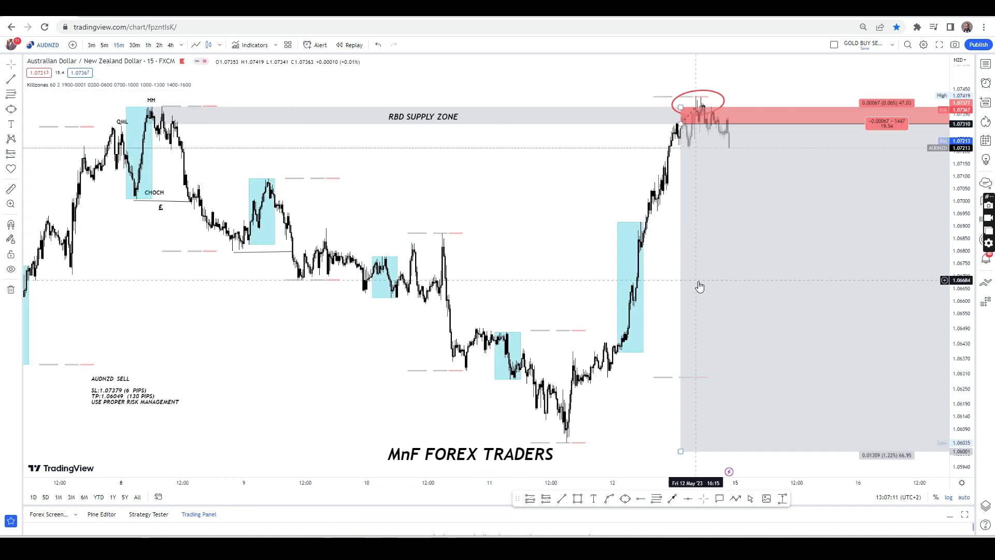
pyautogui.click(635, 234)
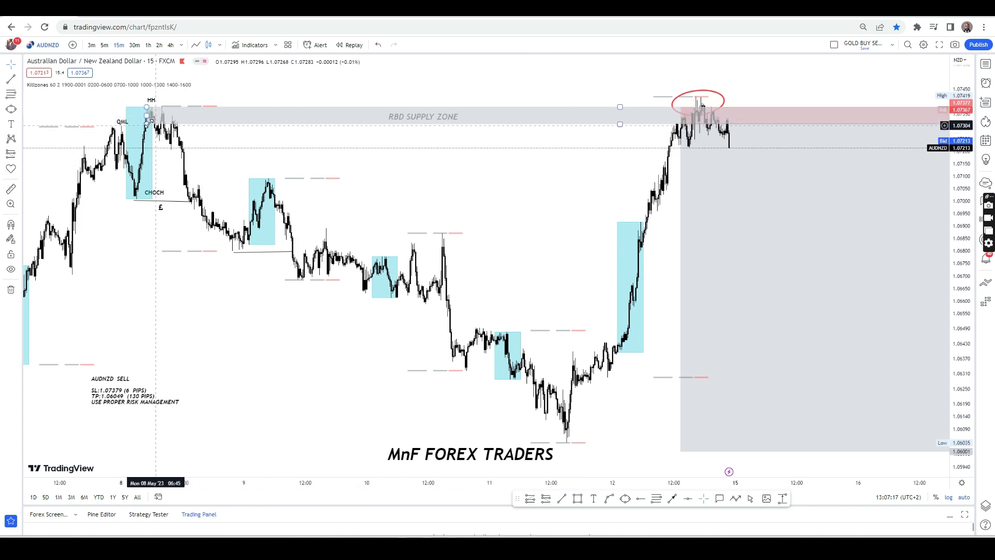
pyautogui.scroll(8, 302, 211)
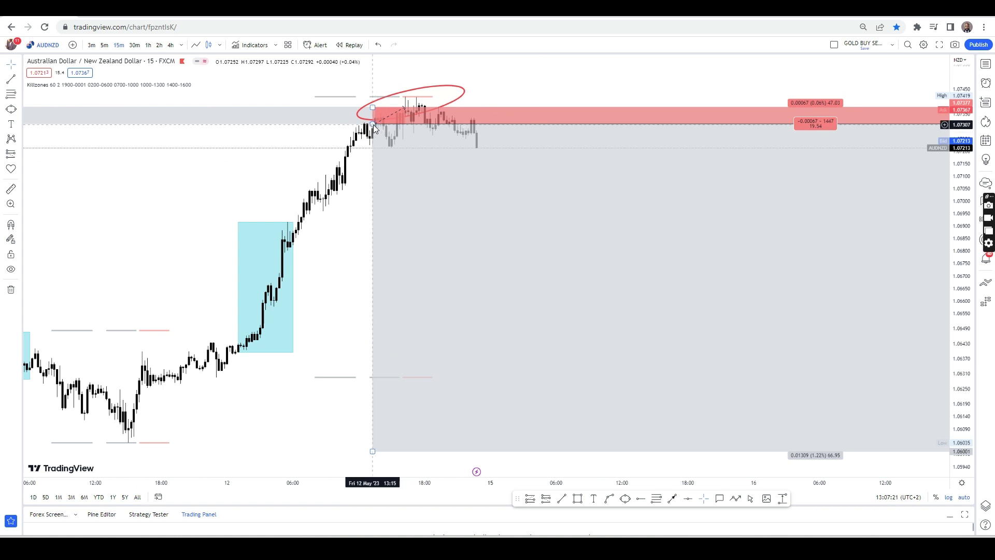
pyautogui.moveTo(373, 125); pyautogui.dragTo(399, 125)
pyautogui.click(376, 153)
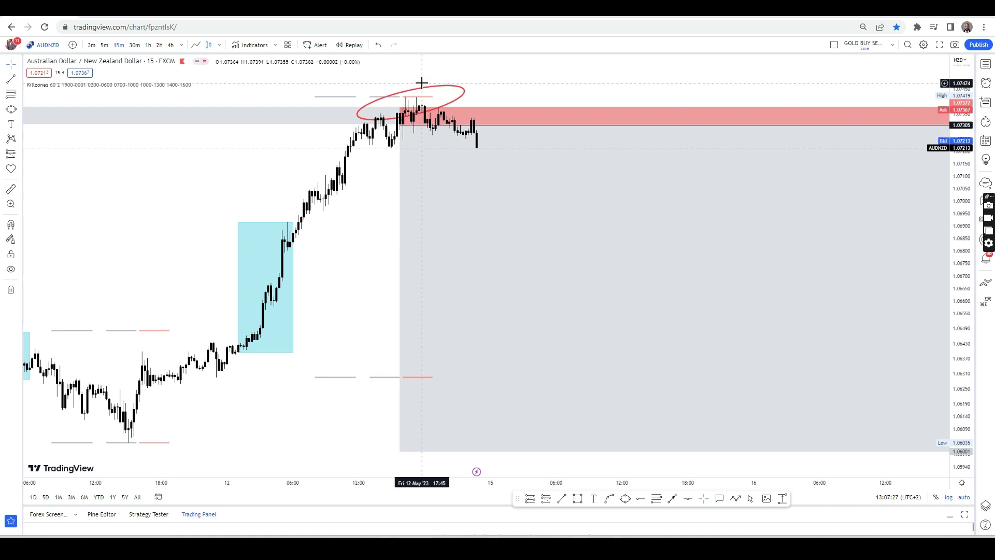
# Step: Review the whole sell setup on the 15-minute chart, and switch AUDNZD to the 2-hour timeframe
pyautogui.scroll(-3, 358, 270)
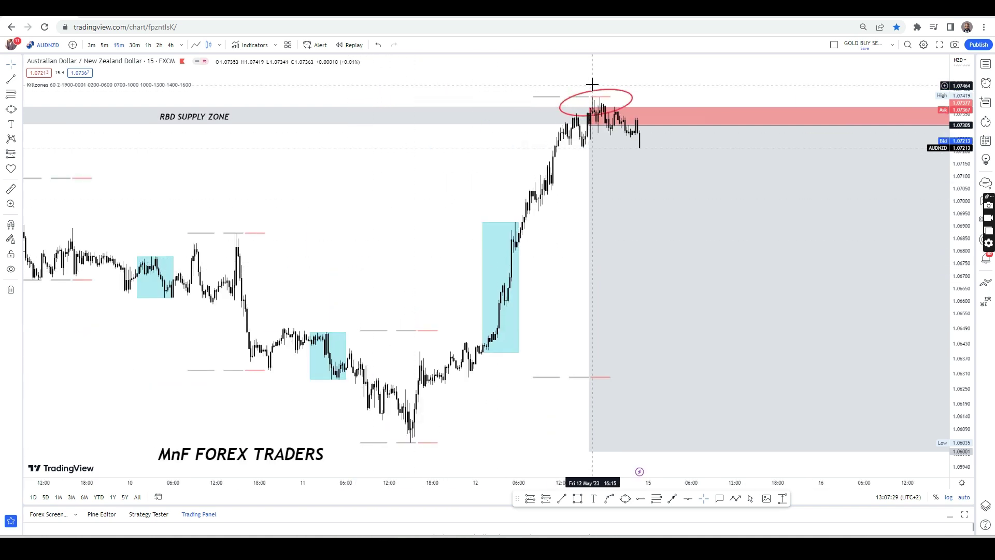
pyautogui.scroll(-3, 511, 177)
pyautogui.moveTo(649, 174); pyautogui.dragTo(447, 103)
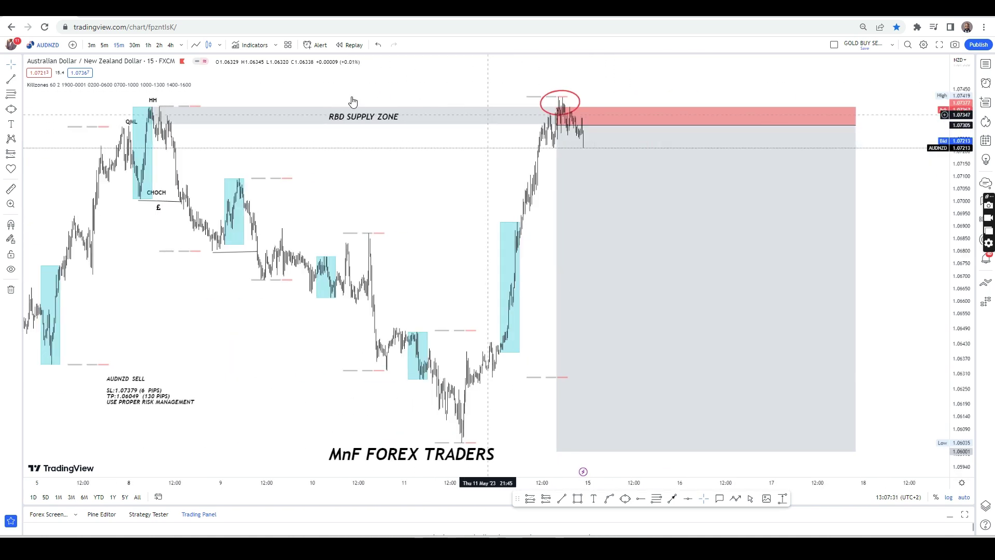
pyautogui.click(148, 45)
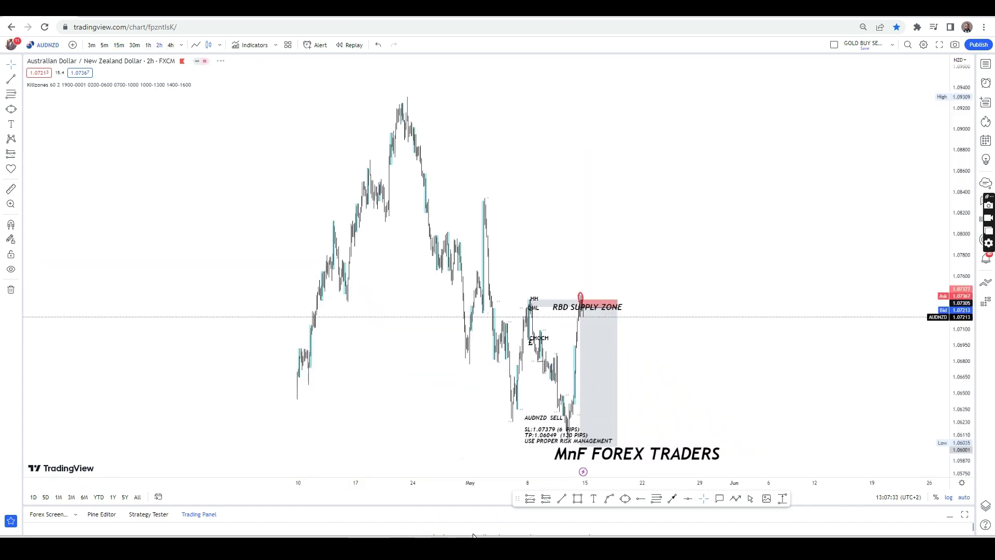
# Step: Switch to Telegram and view the AUDNZD sell chart posted in the premium signals channel, closing the image when finished
pyautogui.hotkey('alt', 'Tab')
pyautogui.click(539, 306)
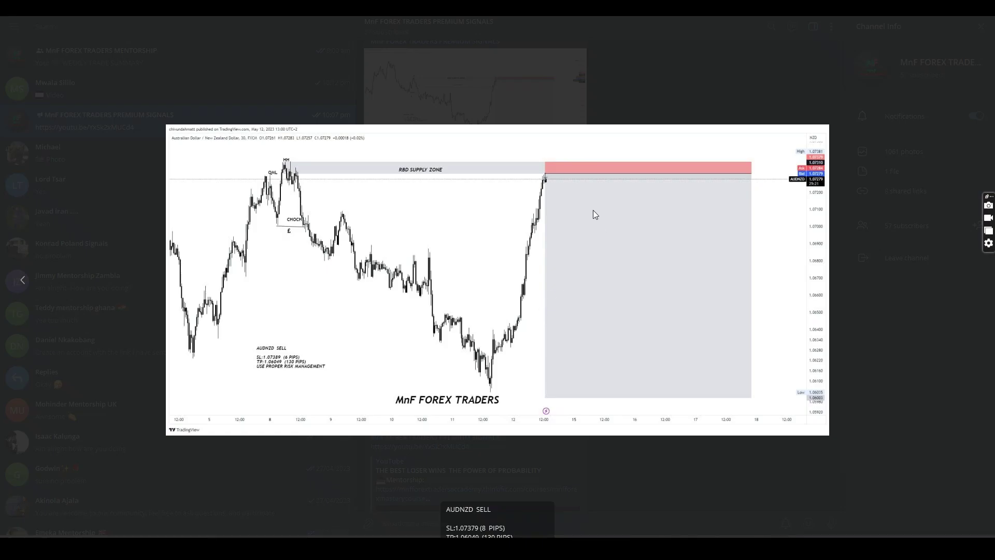
pyautogui.click(628, 99)
# Step: Return to the AUDNZD chart in TradingView and view the short position at the RBD supply zone
pyautogui.moveTo(453, 548)
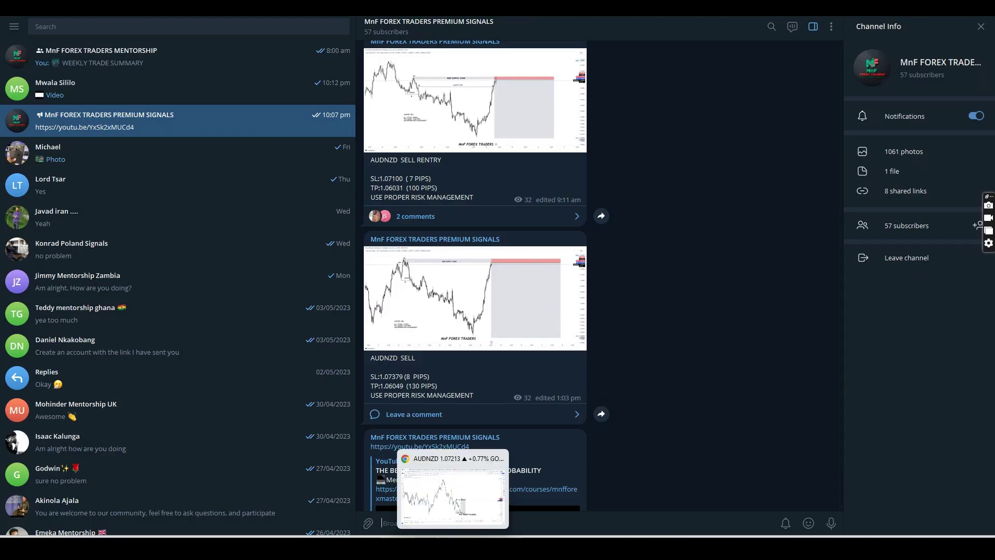
pyautogui.click(454, 490)
pyautogui.scroll(5, 411, 196)
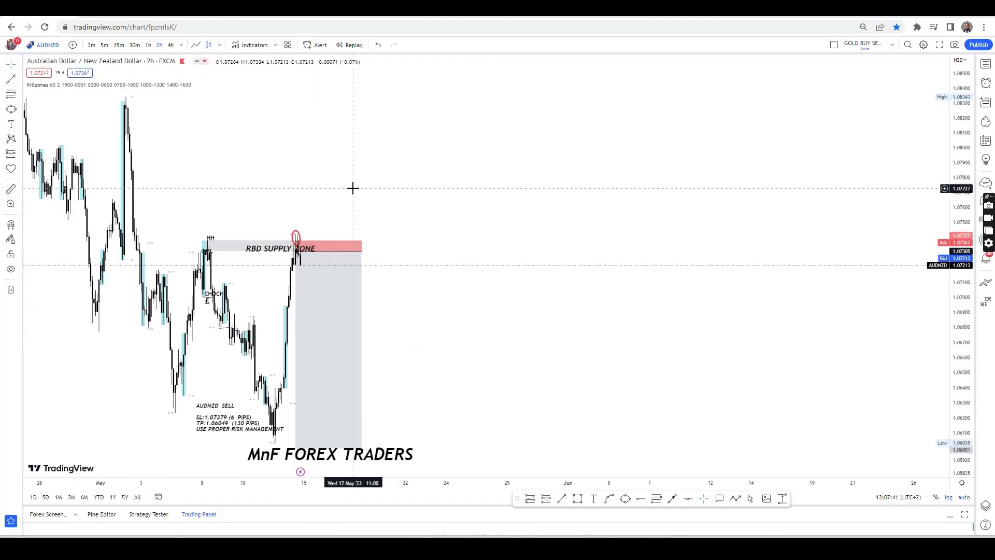
# Step: Switch AUDNZD to the 1-hour timeframe and hide the Killzones indicator on the chart
pyautogui.moveTo(353, 188); pyautogui.dragTo(826, 228)
pyautogui.click(148, 45)
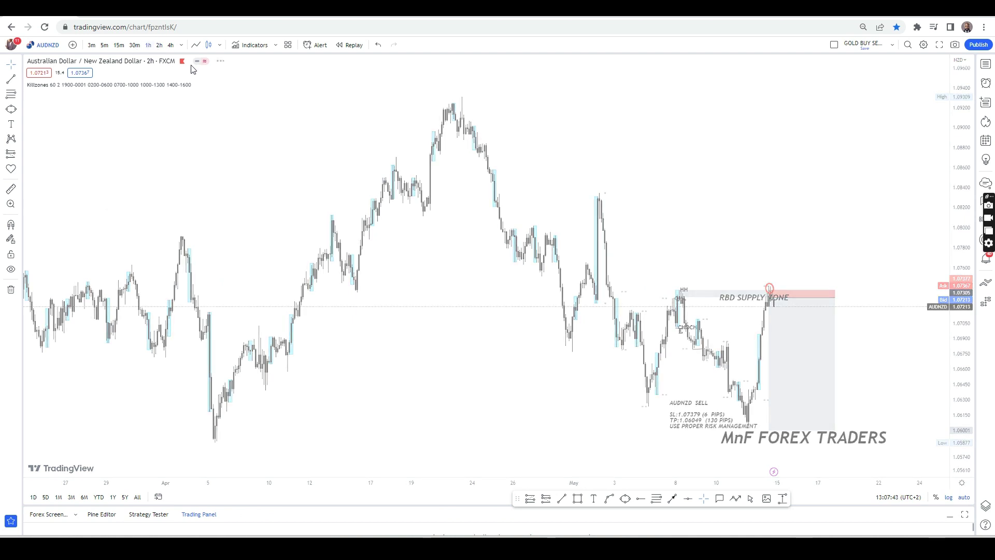
pyautogui.scroll(5, 622, 149)
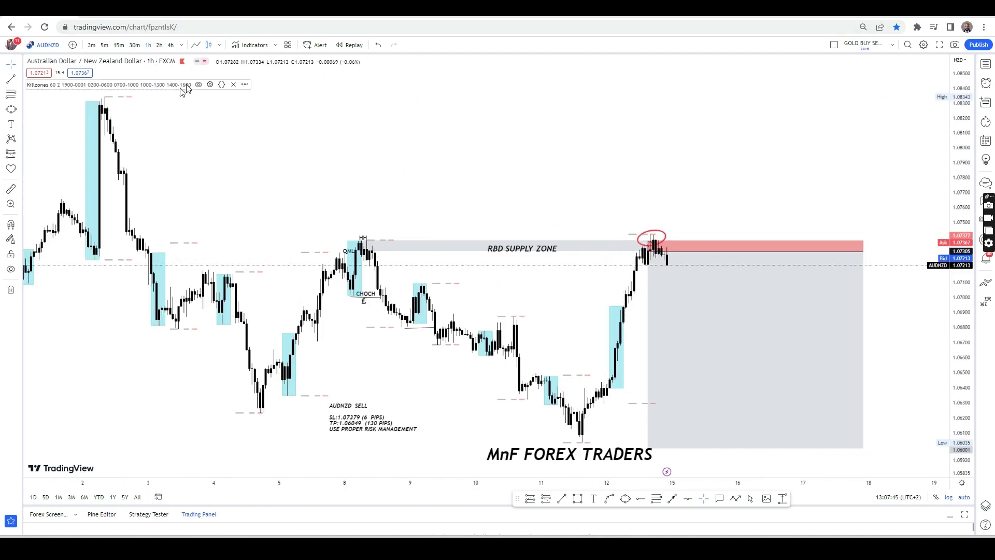
pyautogui.moveTo(600, 184); pyautogui.dragTo(515, 149)
pyautogui.scroll(4, 439, 229)
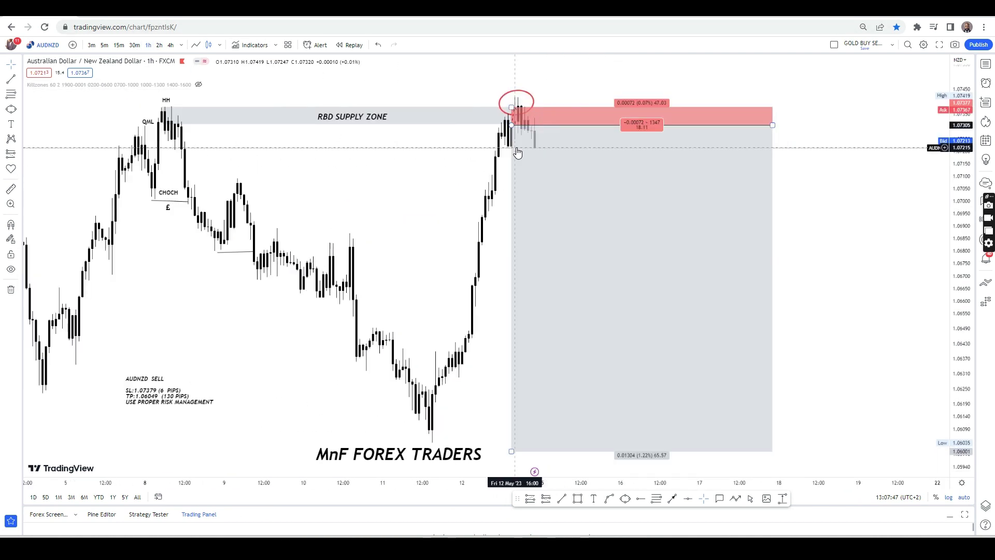
# Step: Examine the 1-hour sell setup from the QML, HH and CHOCH marks to the circled price reaction at the RBD supply zone
pyautogui.hscroll(-5, 439, 229)
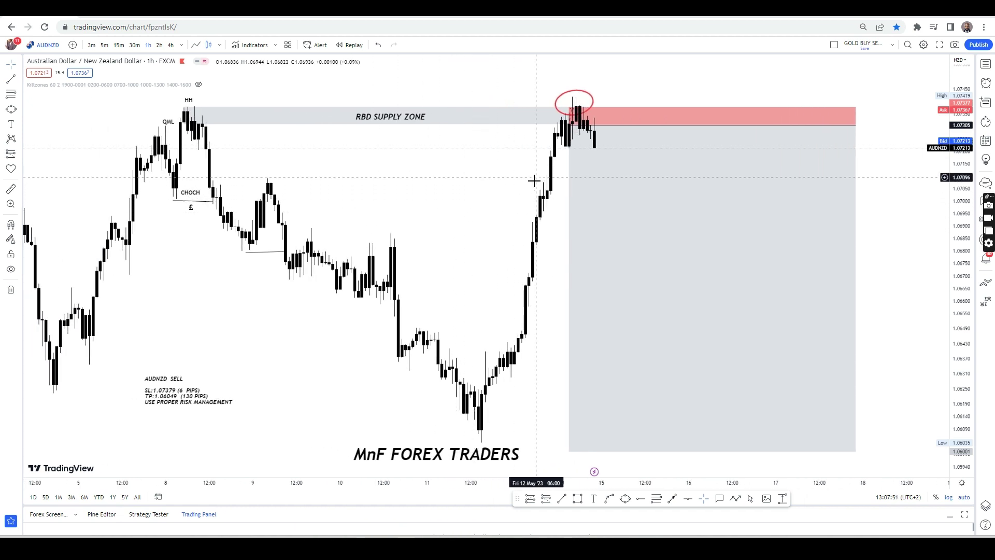
pyautogui.scroll(-1, 492, 205)
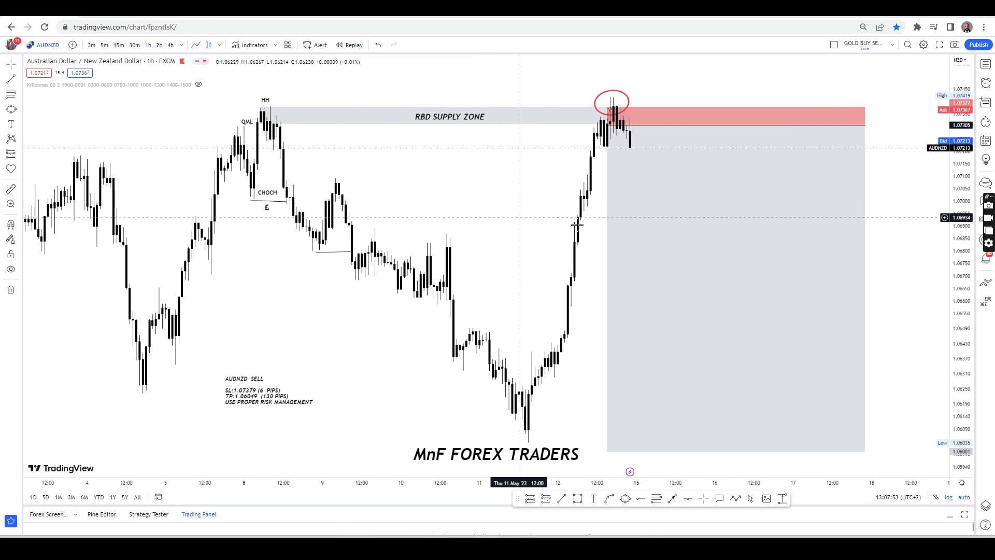
pyautogui.click(640, 232)
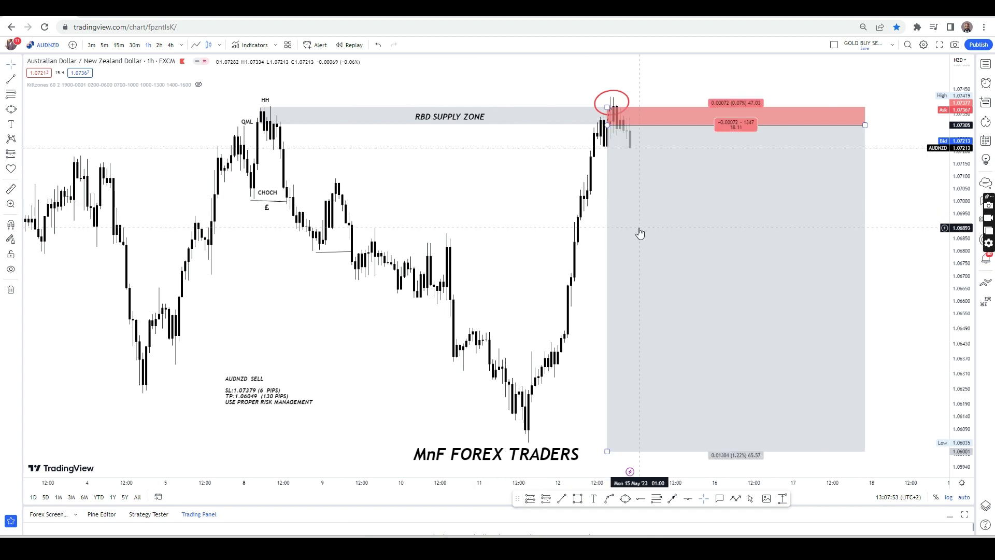
pyautogui.click(601, 215)
pyautogui.scroll(1, 598, 224)
pyautogui.click(581, 212)
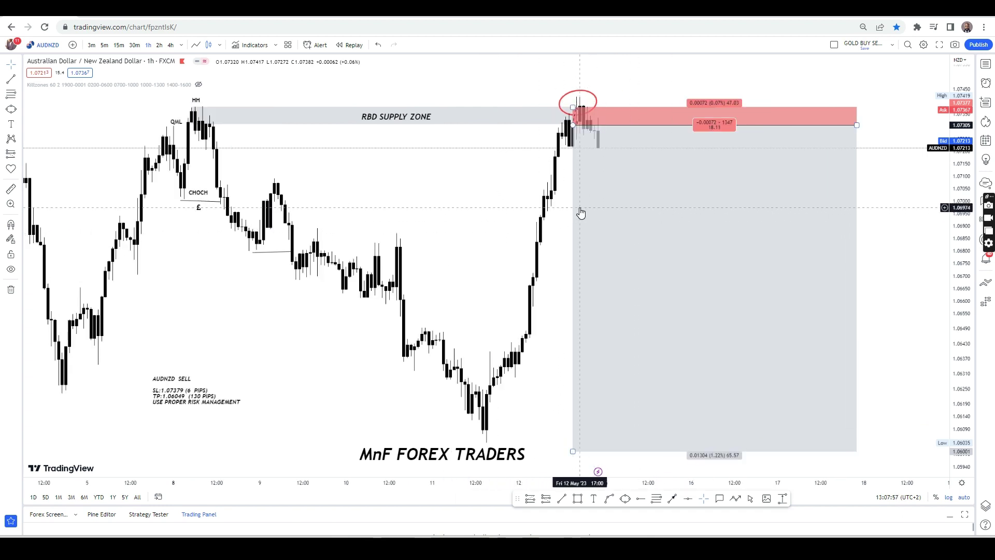
pyautogui.moveTo(440, 249)
pyautogui.mouseDown()
pyautogui.moveTo(475, 244)
pyautogui.moveTo(491, 220)
pyautogui.moveTo(509, 221)
pyautogui.mouseUp()
pyautogui.scroll(-1, 507, 222)
pyautogui.scroll(1, 576, 280)
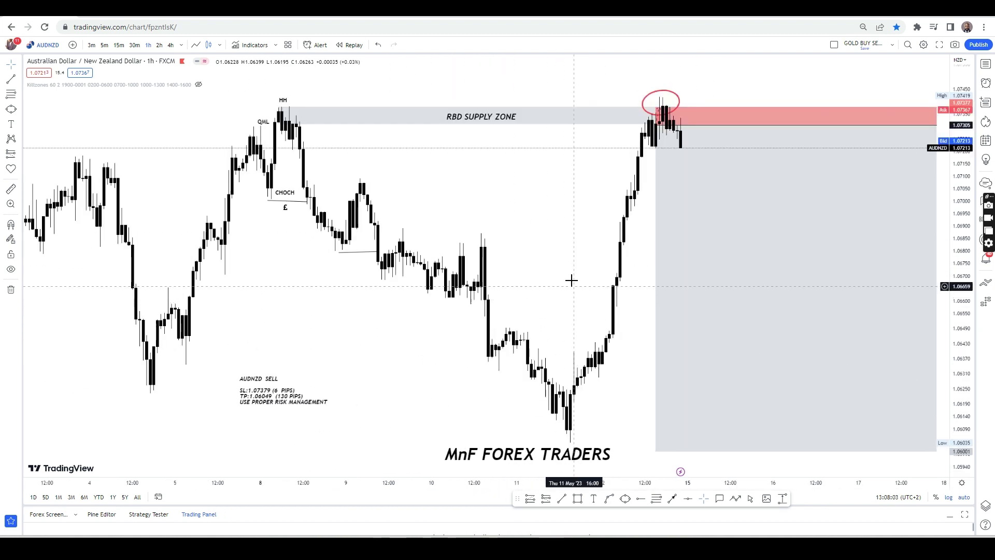
pyautogui.moveTo(558, 255); pyautogui.dragTo(503, 226)
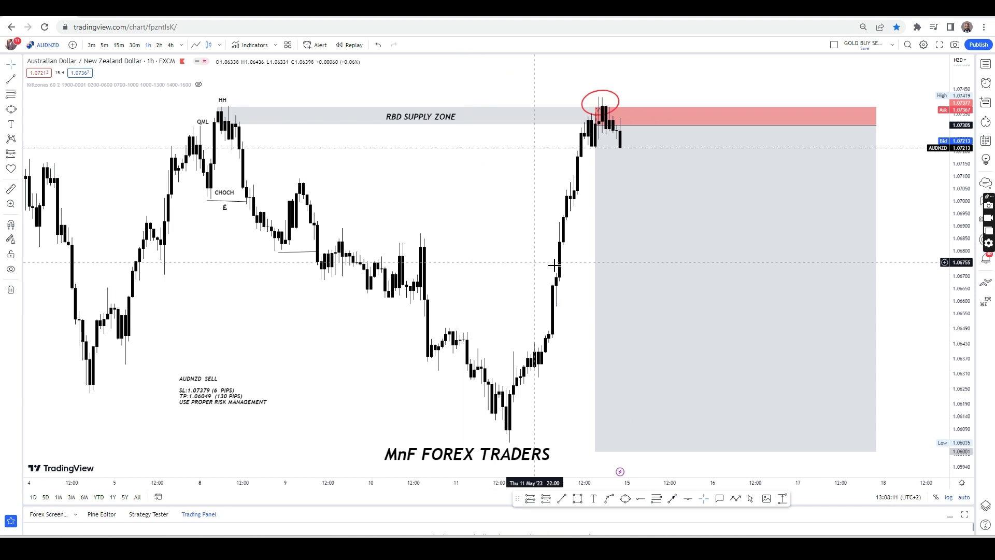
pyautogui.moveTo(548, 263); pyautogui.dragTo(568, 266)
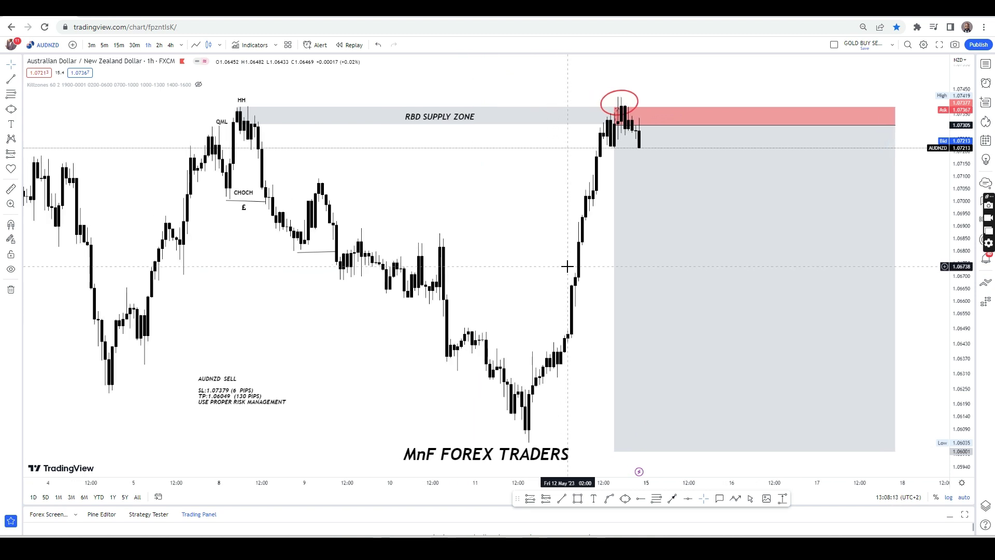